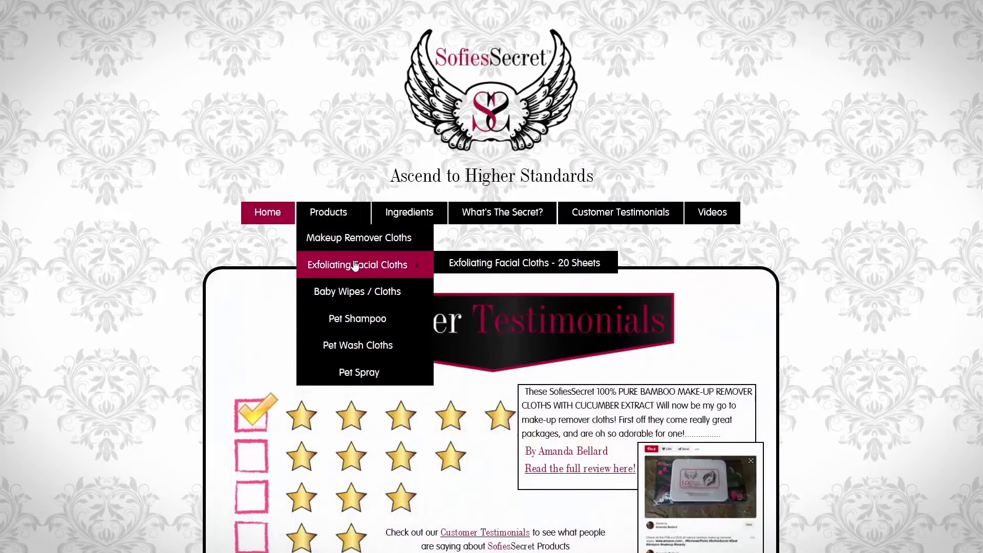
# View the Exfoliating Facial Cloths ingredients, then return home and go to the Ingredients page.
pyautogui.click(454, 268)
pyautogui.scroll(-10, 450, 270)
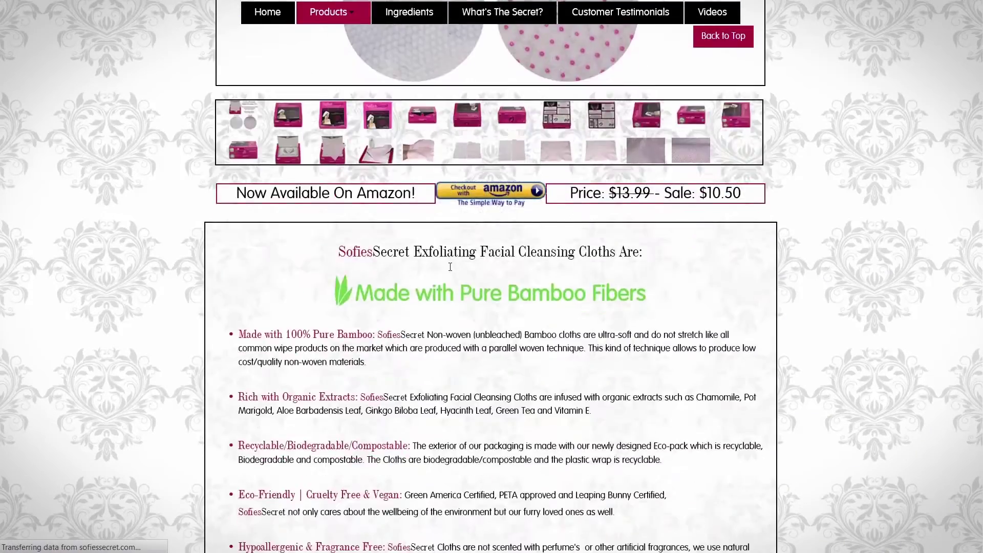
pyautogui.scroll(-10, 450, 270)
pyautogui.scroll(-10, 451, 270)
pyautogui.scroll(-5, 450, 271)
pyautogui.scroll(1, 308, 192)
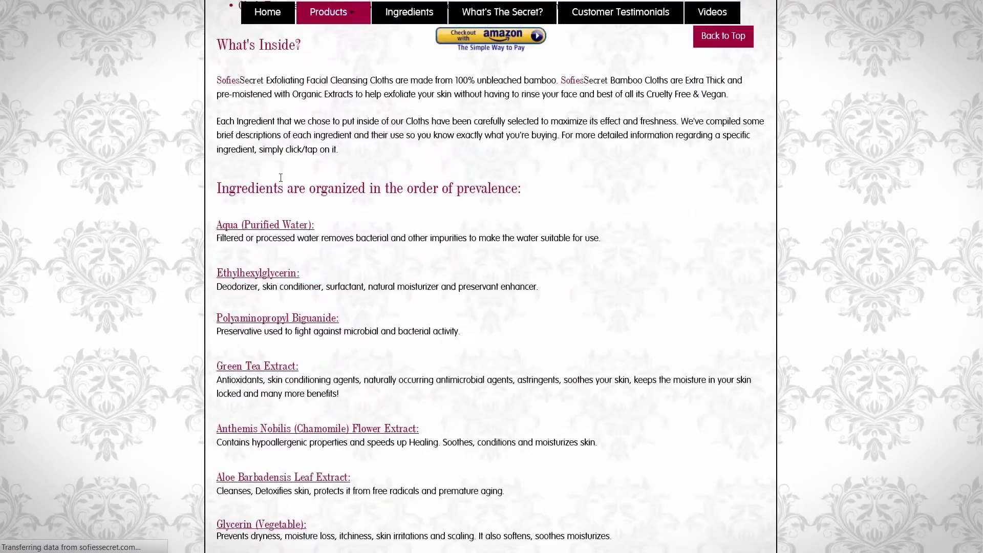
pyautogui.hotkey('alt', 'Left')
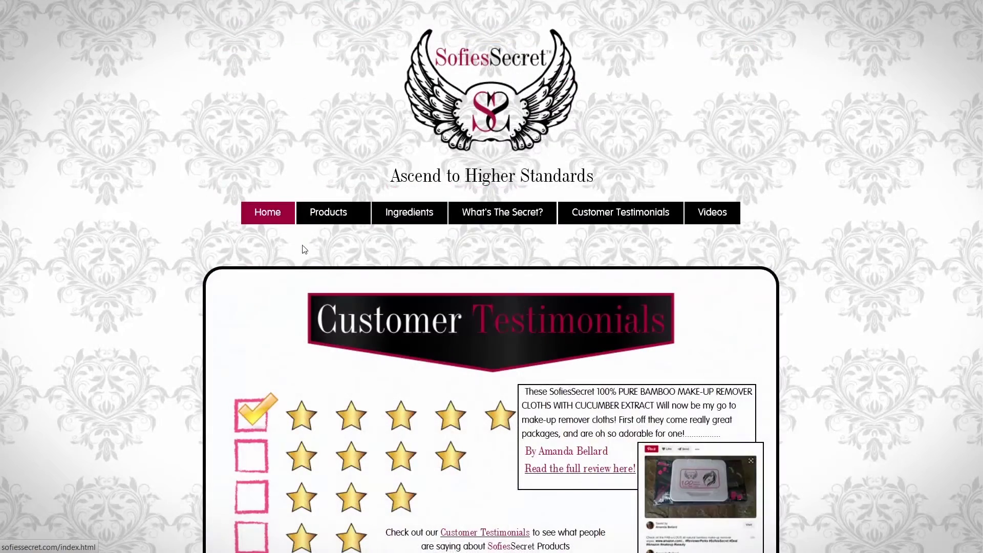
pyautogui.click(408, 217)
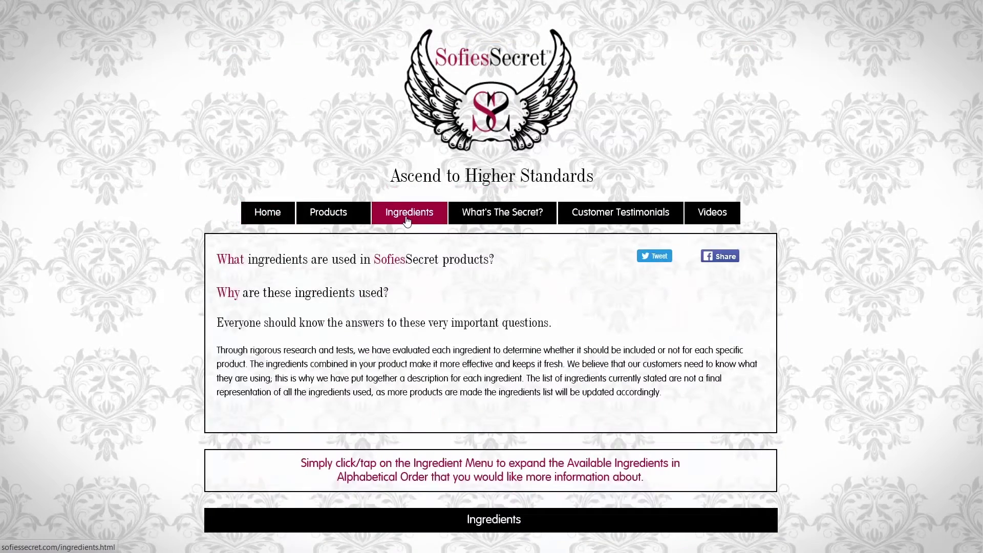
pyautogui.scroll(-3, 411, 226)
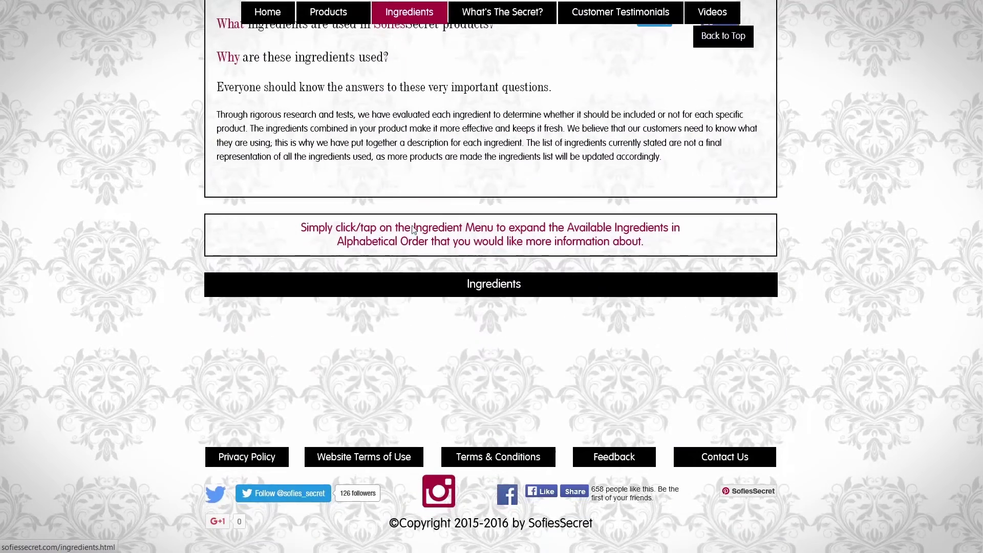
# Expand the A–Z ingredient list and view Almond Oil's A+ hazard ratings and description.
pyautogui.click(463, 283)
pyautogui.scroll(-1, 462, 283)
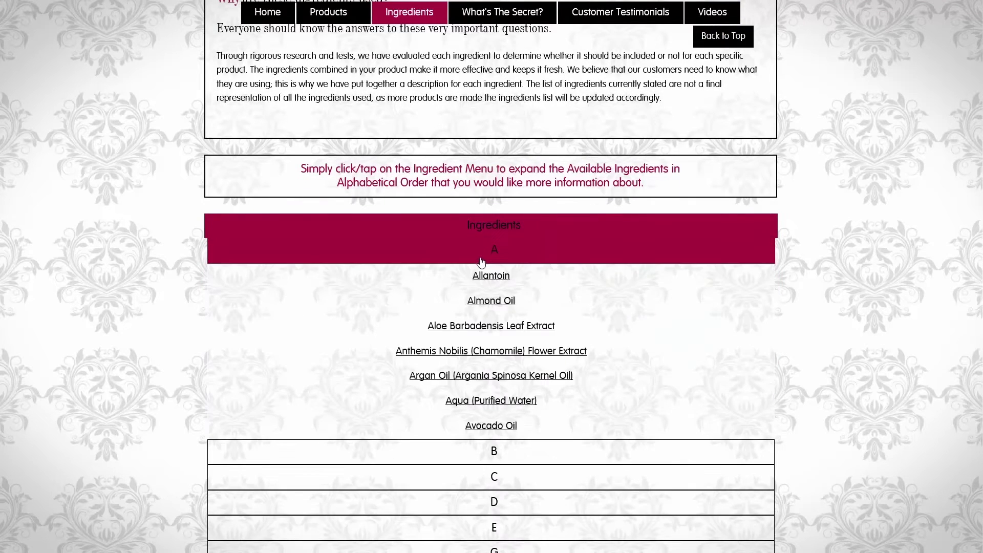
pyautogui.click(492, 301)
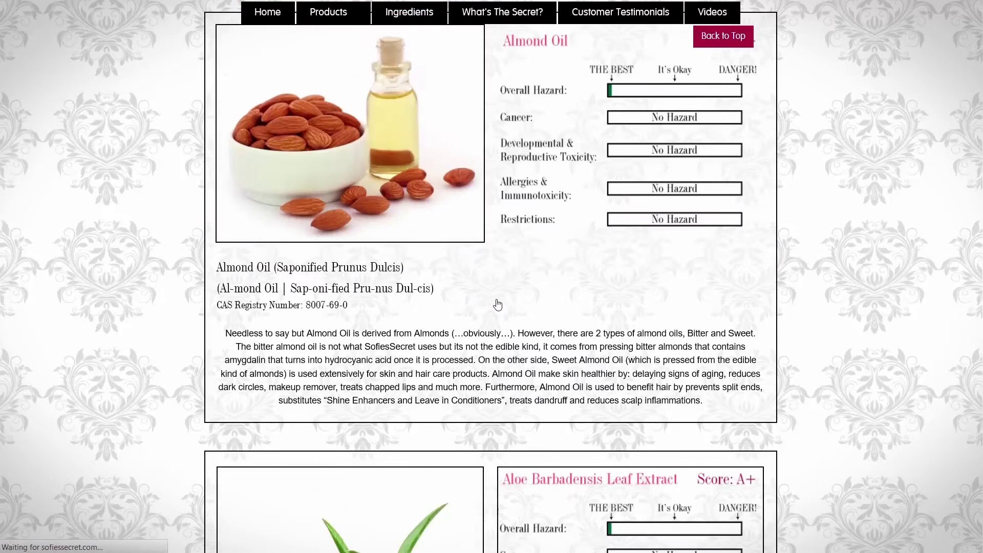
pyautogui.scroll(1, 496, 303)
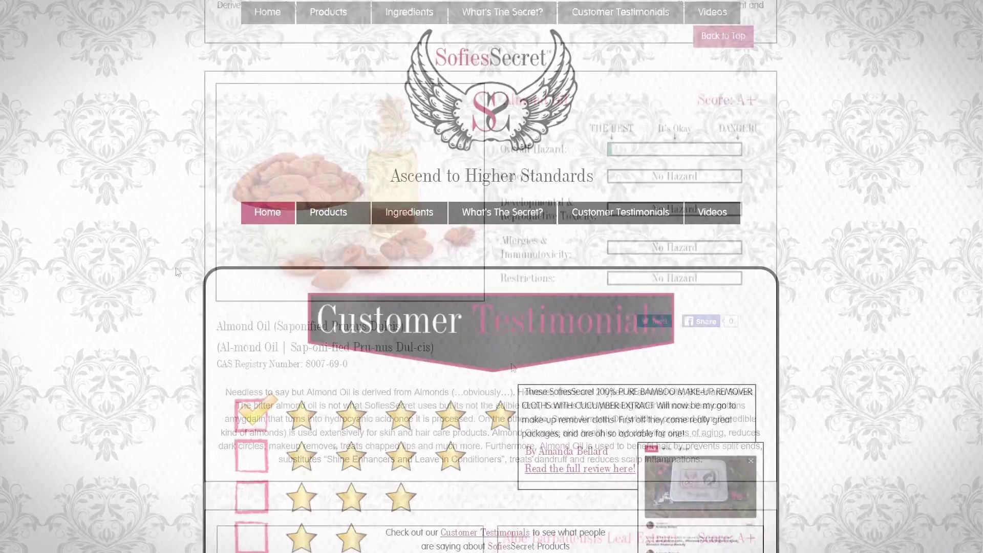
# Open the Extra Thick & Soft Baby Cloths page and read down to the excluded ingredients.
pyautogui.click(475, 291)
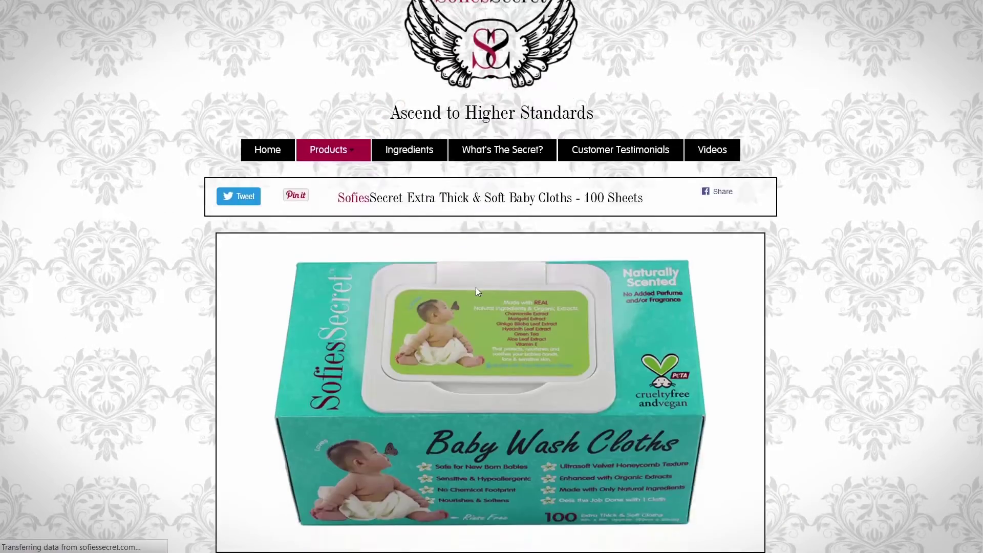
pyautogui.scroll(-10, 476, 291)
pyautogui.scroll(-8, 476, 290)
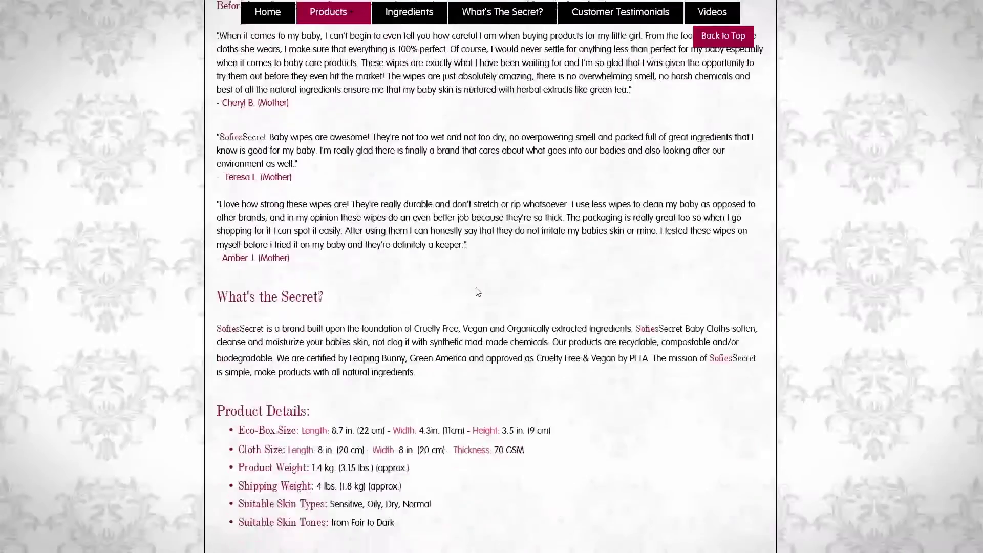
pyautogui.scroll(-8, 476, 291)
pyautogui.scroll(-8, 475, 291)
pyautogui.scroll(-8, 476, 291)
pyautogui.scroll(-3, 475, 291)
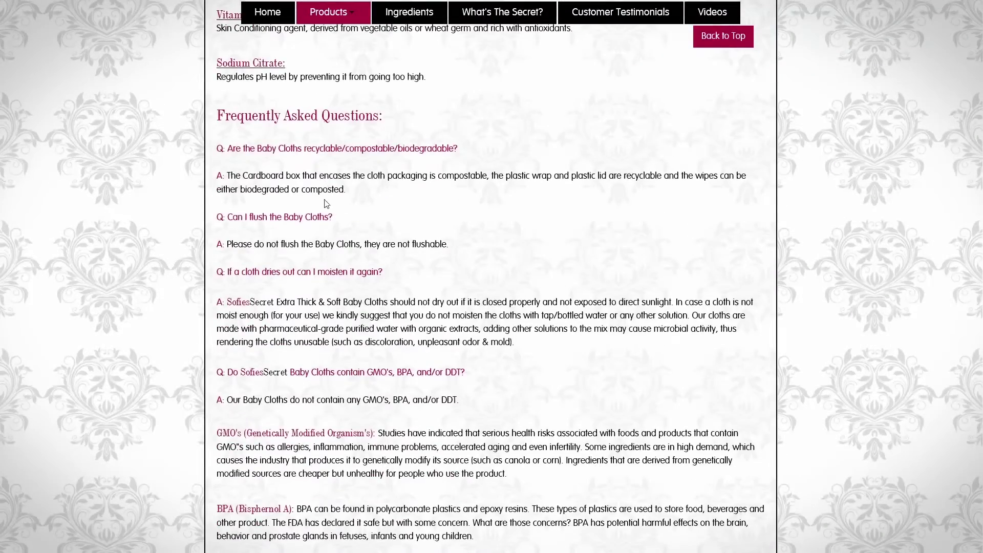
pyautogui.scroll(-5, 345, 419)
pyautogui.scroll(-3, 308, 231)
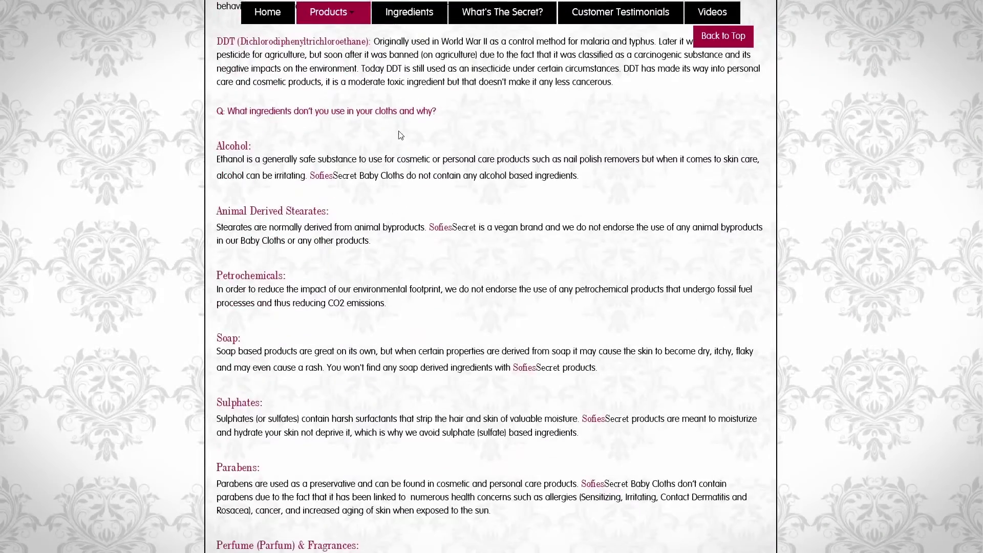
pyautogui.scroll(-6, 400, 135)
pyautogui.scroll(-6, 400, 136)
pyautogui.scroll(-6, 374, 135)
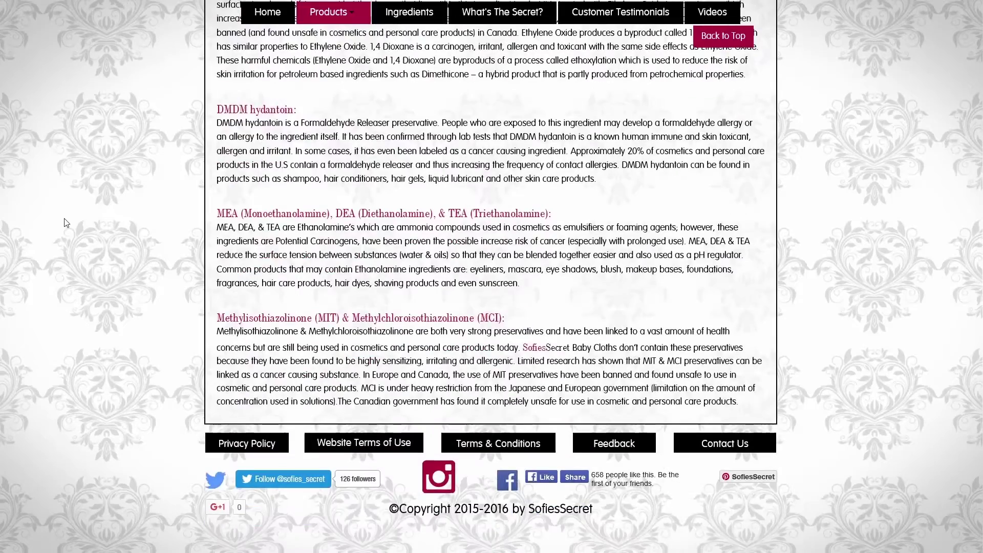